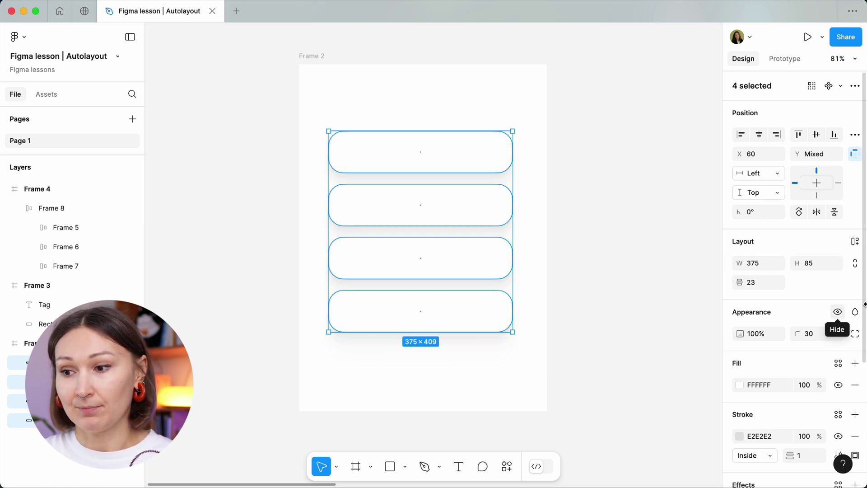
Add auto layout to the four stacked rounded rectangles in Frame 2.
click(856, 242)
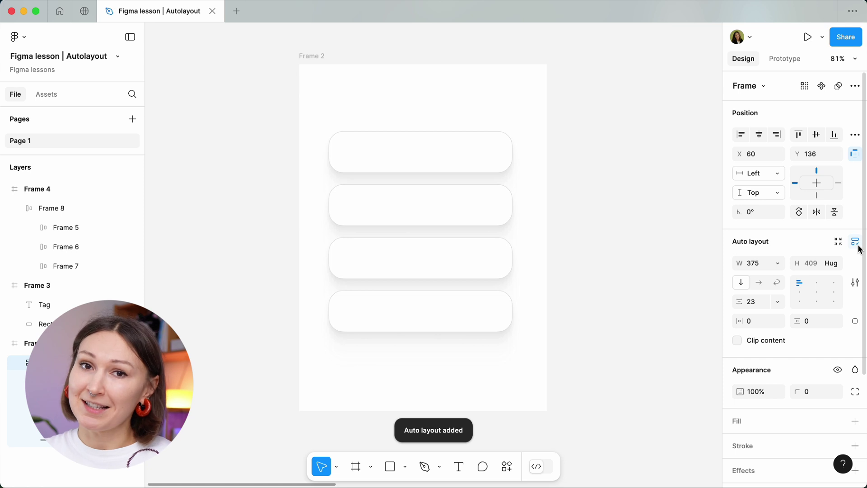
key(super+a)
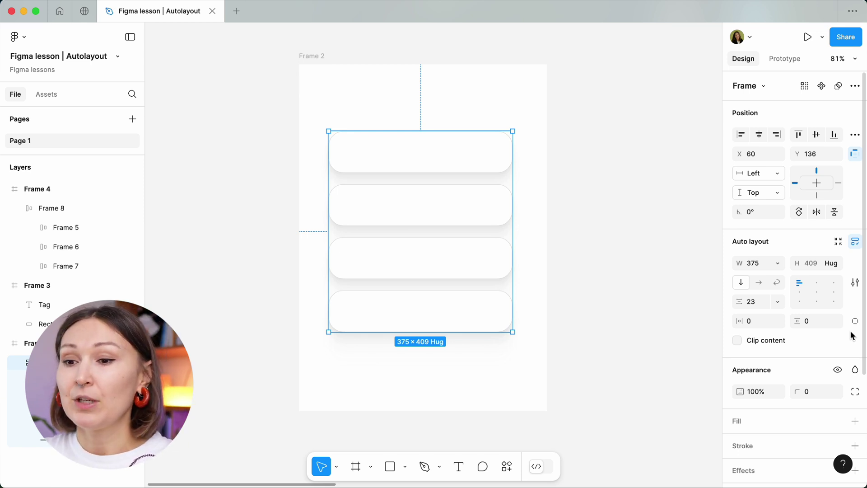
Duplicate the second rectangle inside the auto layout stack and delete the copy.
click(471, 210)
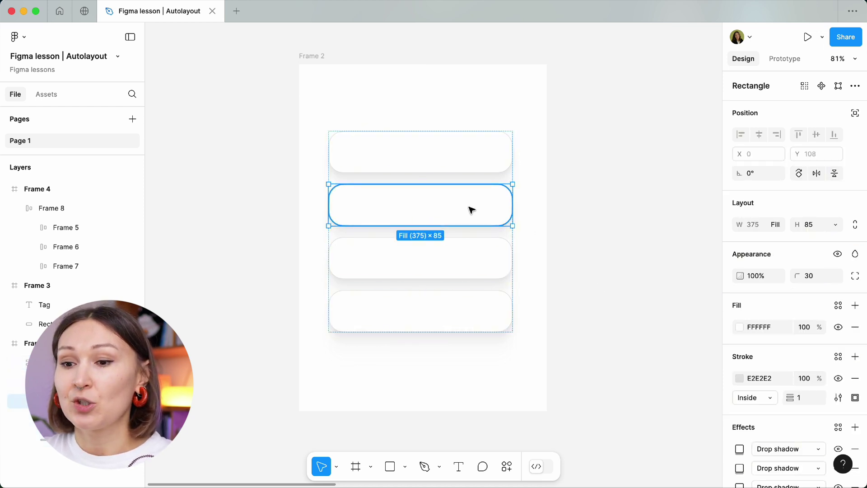
key(super+d)
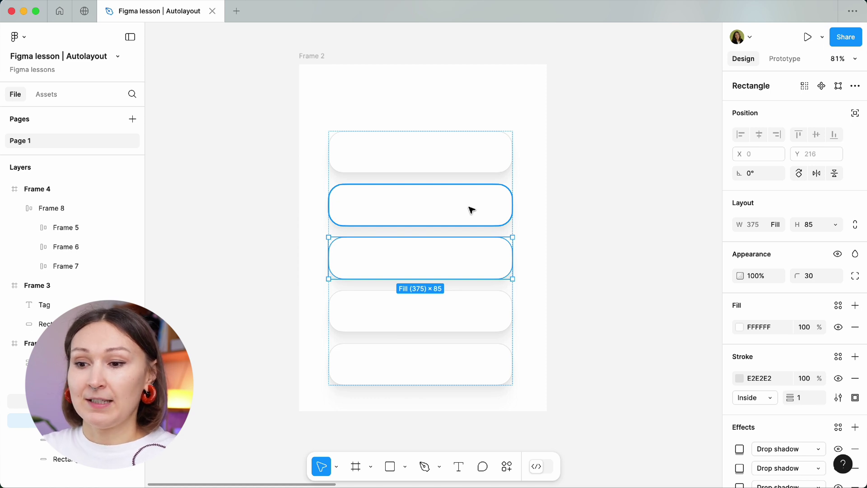
key(Delete)
click(471, 210)
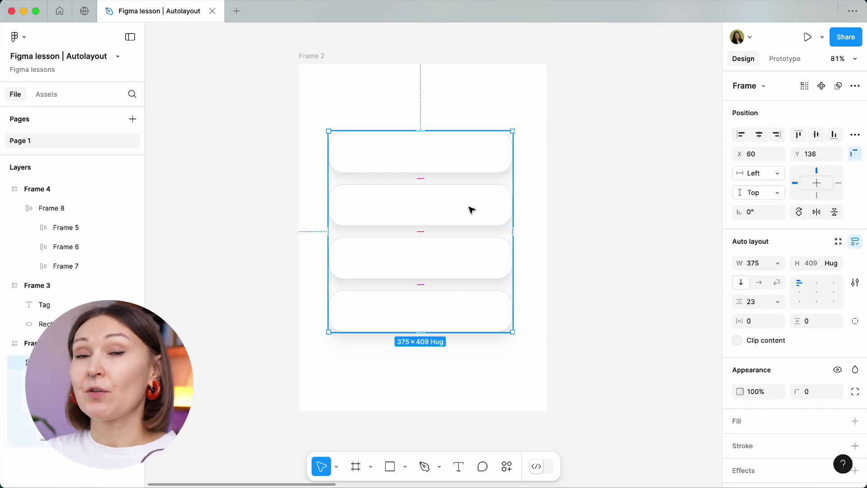
Change the rectangles' auto layout to horizontal direction and set the gap between items to 16.
click(759, 283)
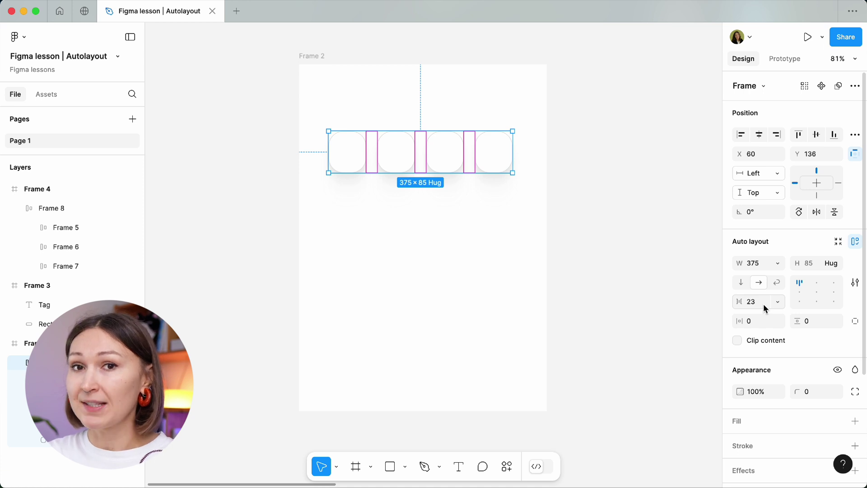
click(763, 304)
text(16)
key(Return)
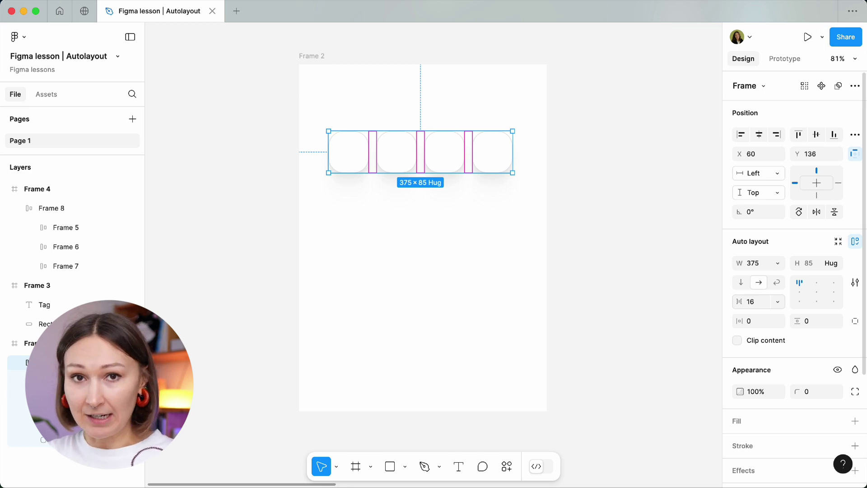
Examine the row's padding settings, expanding them to individual sides and collapsing them again.
click(763, 326)
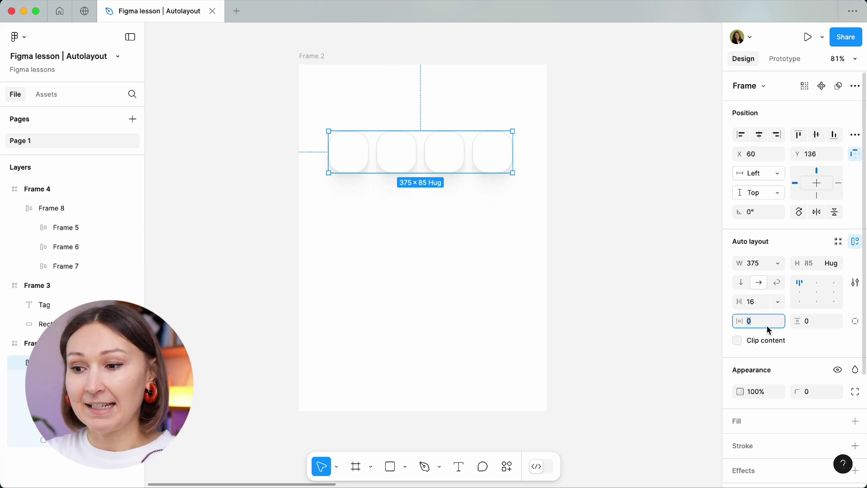
click(854, 322)
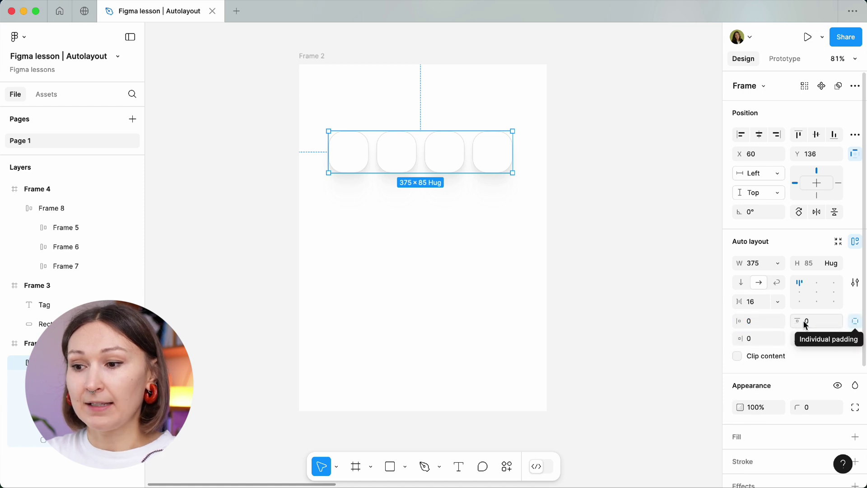
click(855, 321)
click(757, 321)
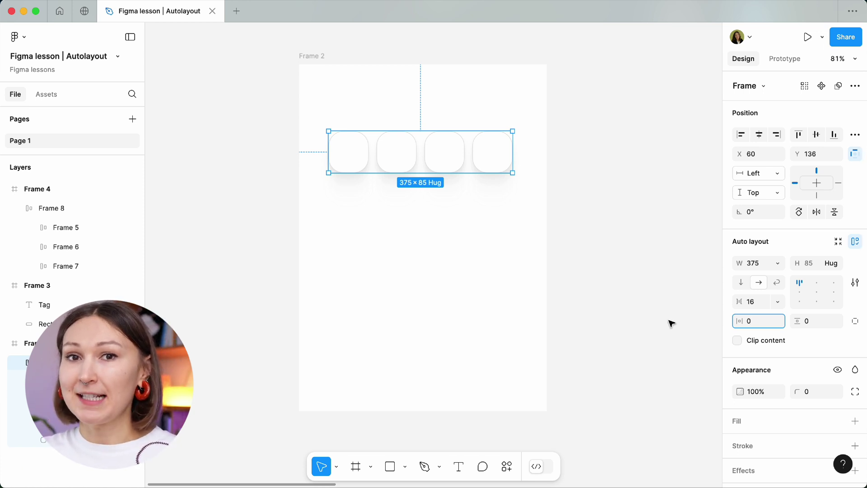
Turn the Tag text and its rectangle in Frame 3 into an auto layout frame and resize it to fit its contents.
scroll(672, 323, right, 10)
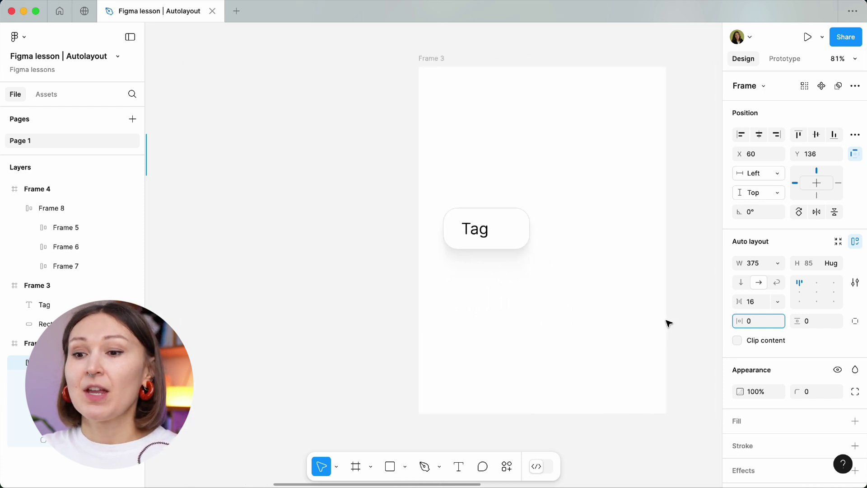
scroll(669, 323, down, 2)
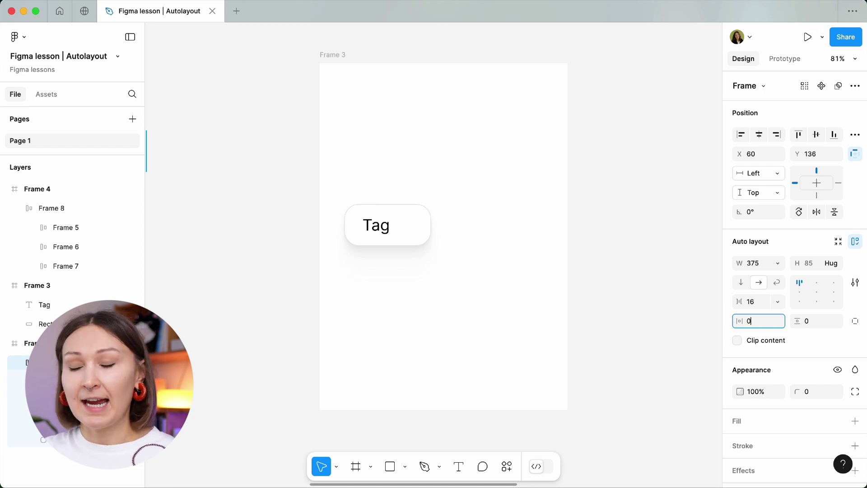
drag(269, 189, 466, 281)
click(854, 241)
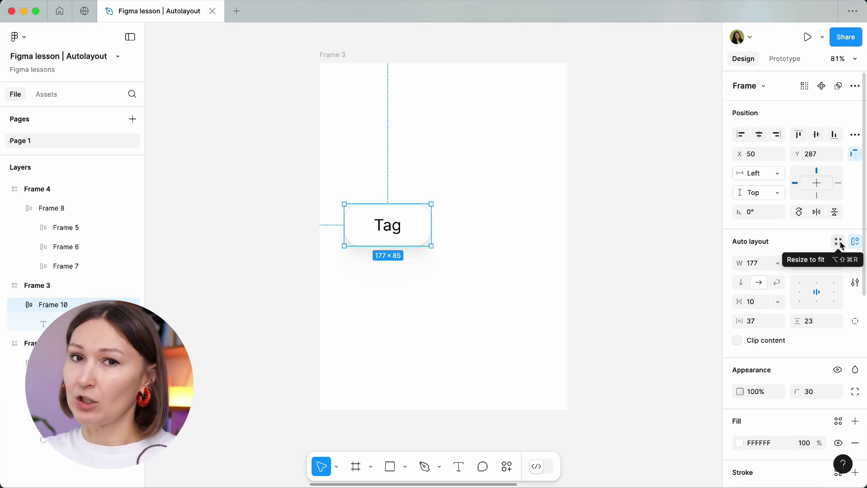
click(840, 243)
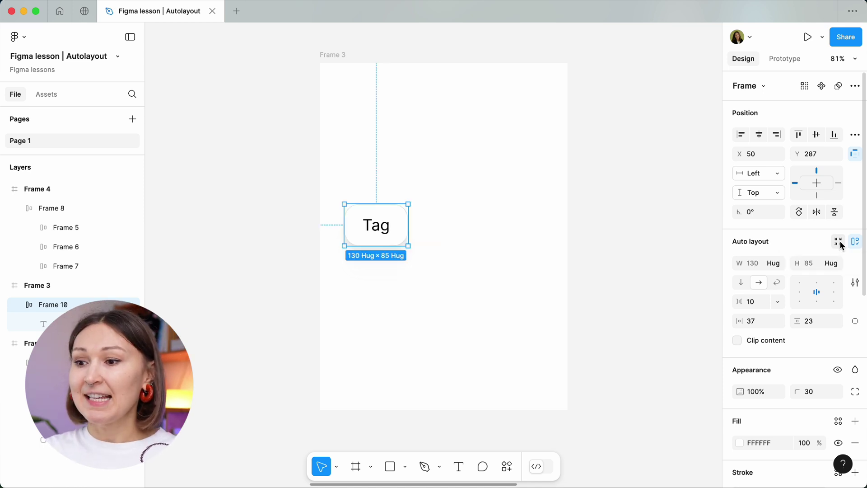
click(836, 265)
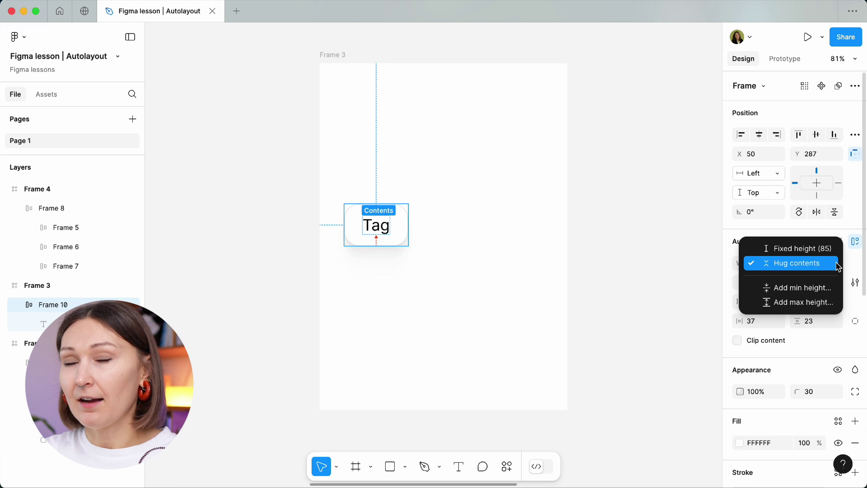
Change the tag's text in Frame 3 to "Hashtag".
click(382, 228)
click(382, 231)
double_click(382, 231)
text(Hashtag)
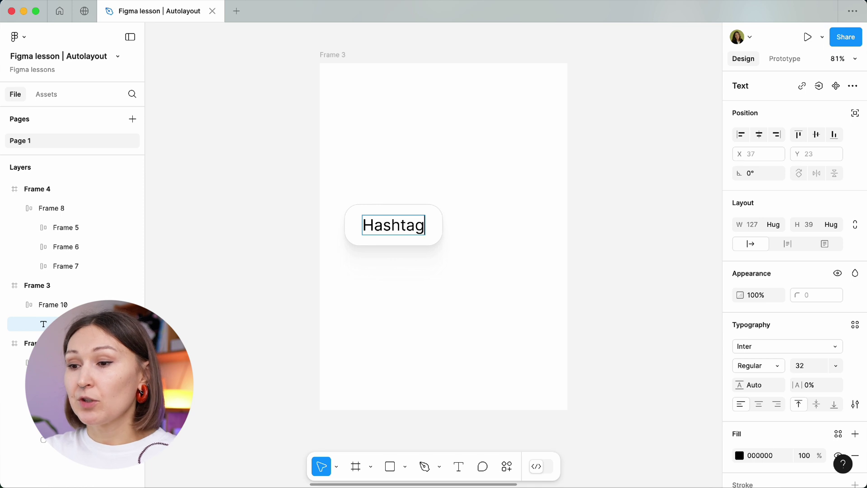
key(Escape)
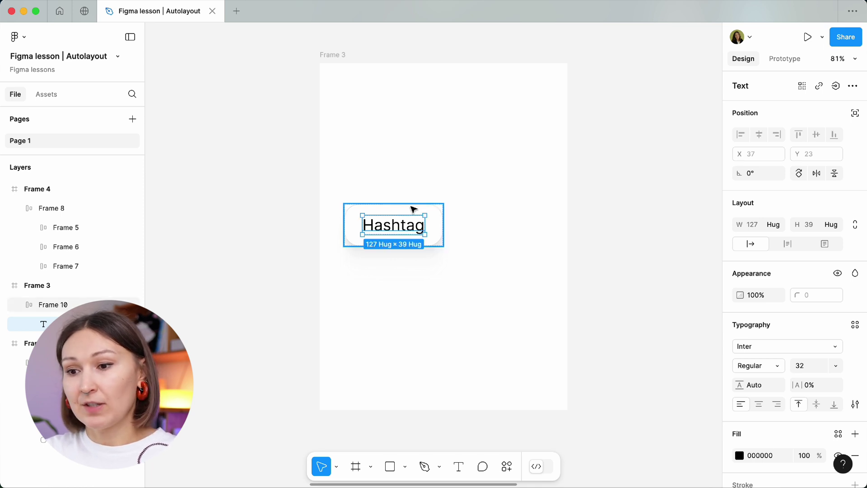
Give the Hashtag auto layout frame a fixed width of 400.
click(412, 208)
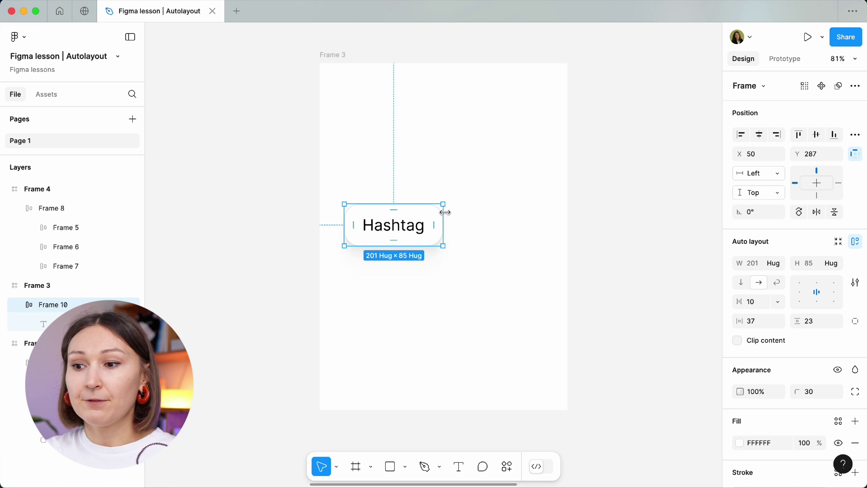
drag(446, 212, 543, 221)
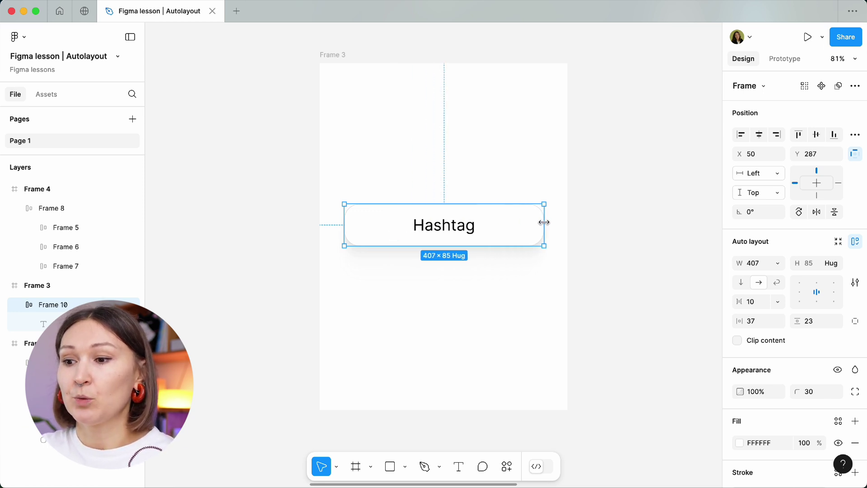
click(768, 263)
text(400)
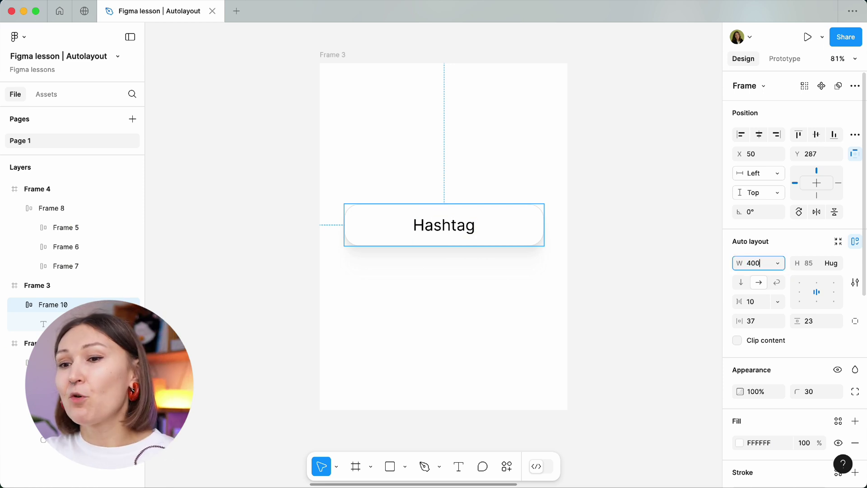
key(Return)
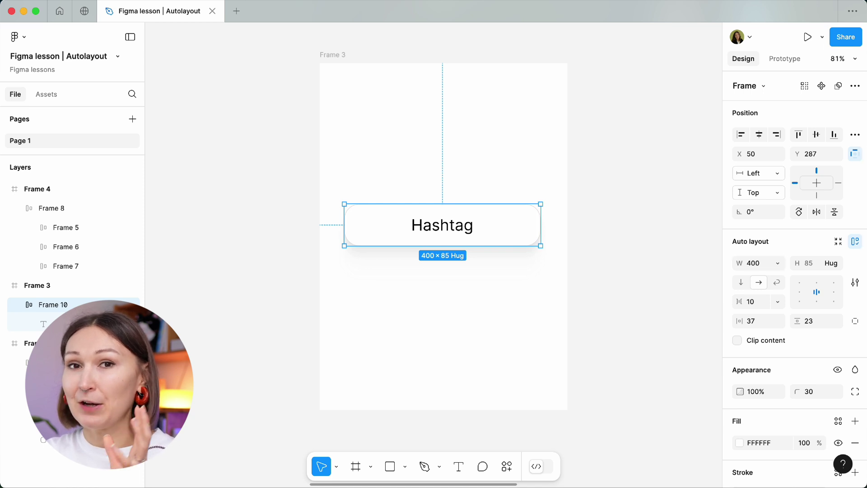
Set the first tag in Frame 4's row of three tags to fill its container horizontally.
scroll(673, 192, right, 2)
scroll(673, 192, right, 10)
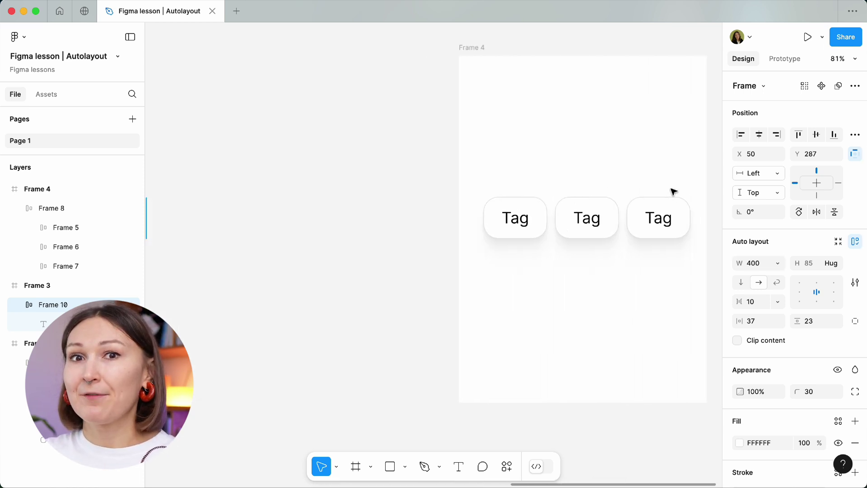
scroll(673, 191, up, 2)
scroll(673, 192, left, 2)
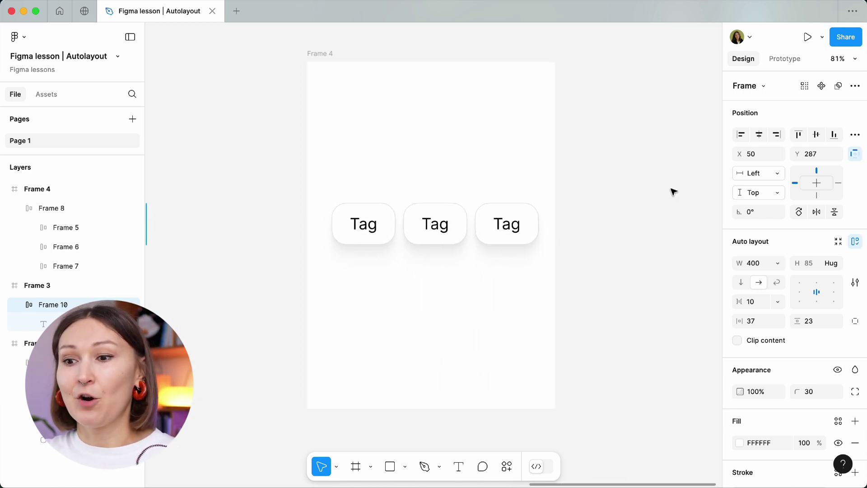
click(536, 239)
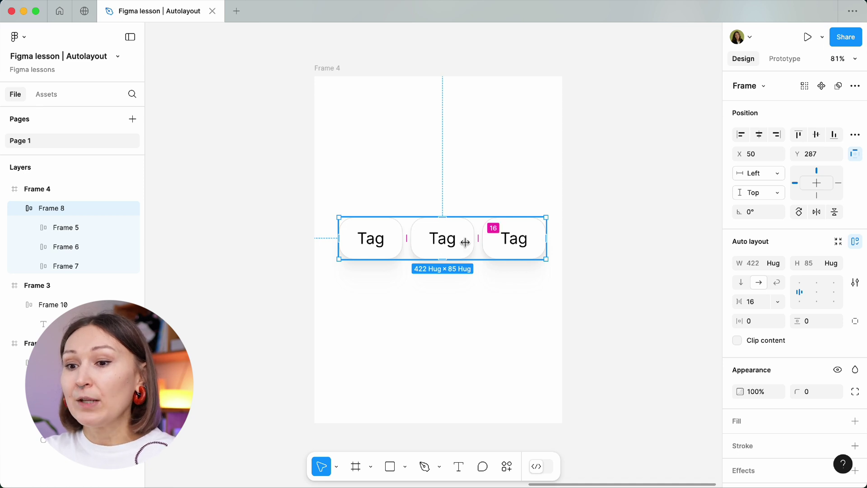
click(395, 251)
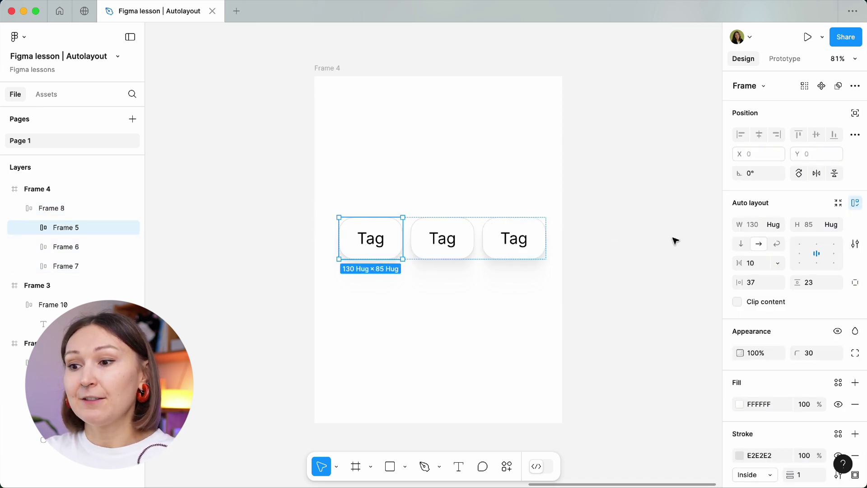
click(779, 225)
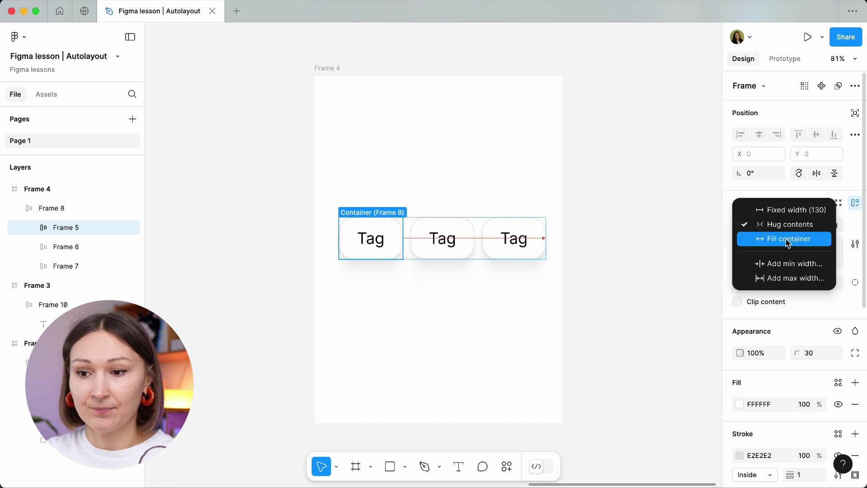
click(787, 242)
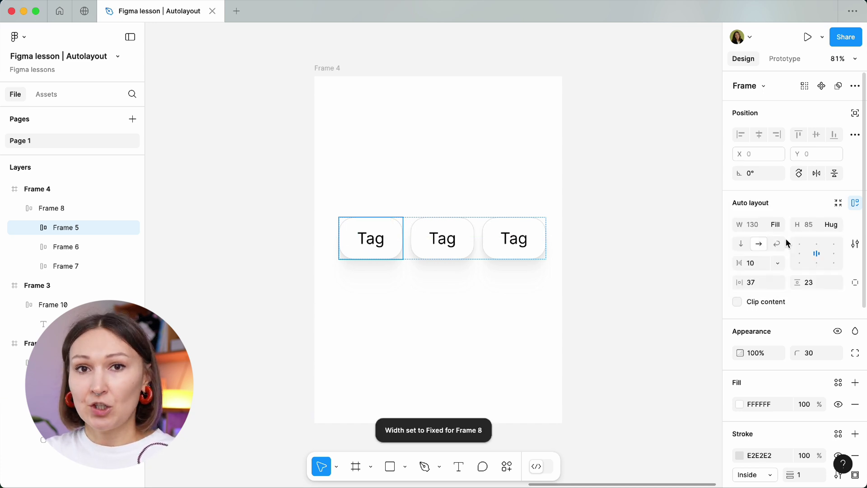
Stretch the auto layout row of three tags in Frame 4 to a width of about 636.
click(545, 245)
click(561, 247)
click(541, 241)
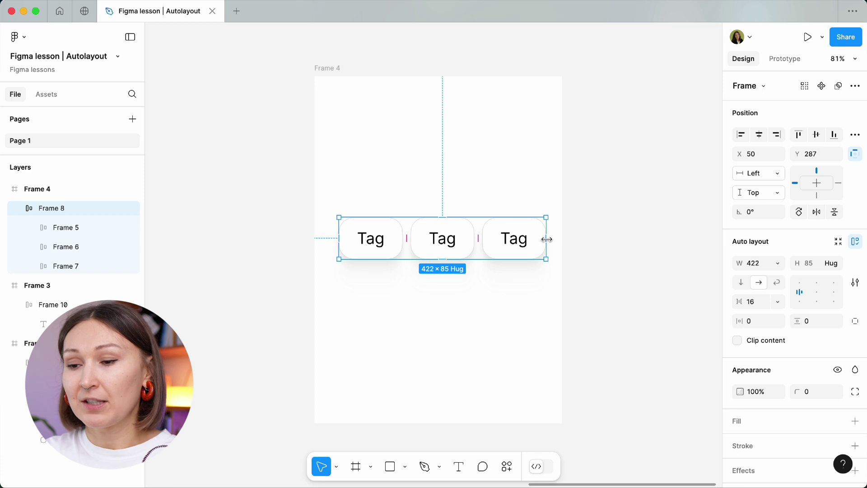
drag(547, 240, 651, 235)
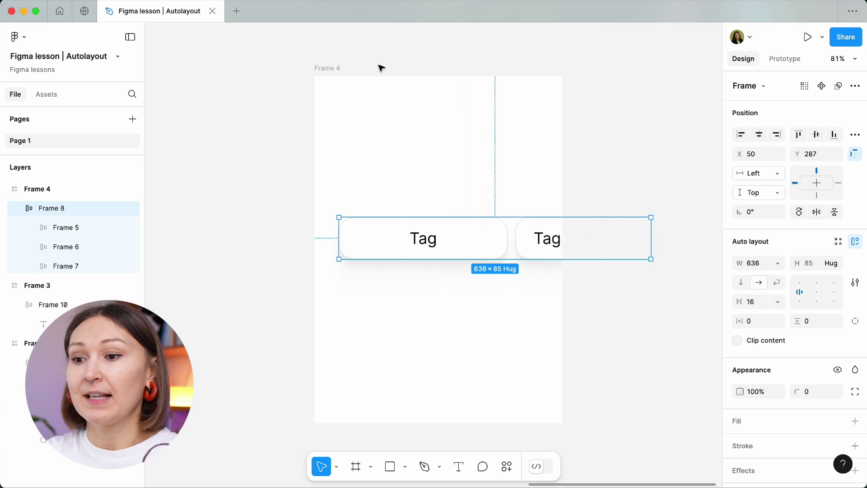
click(341, 70)
click(745, 244)
click(575, 243)
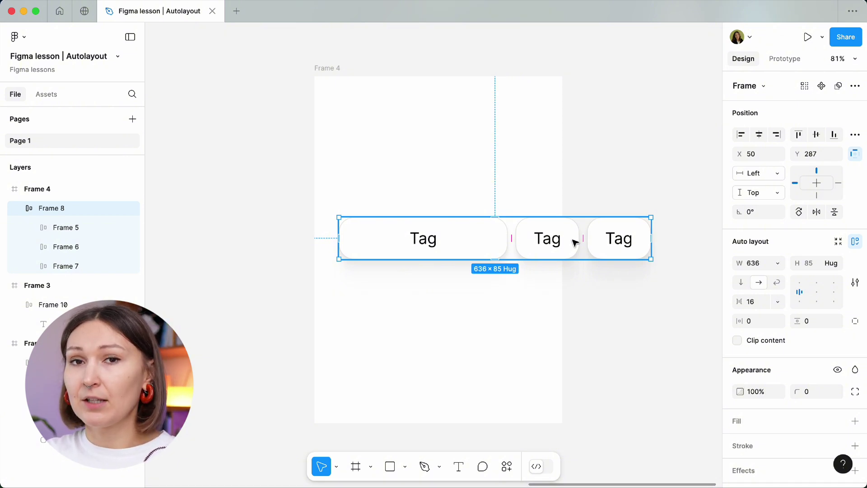
Set the first tag's width to hug its contents.
click(459, 248)
drag(509, 235, 409, 235)
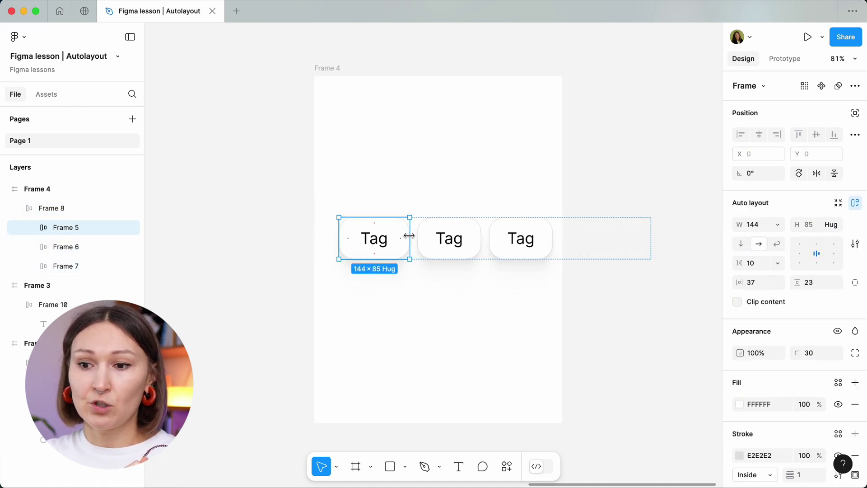
click(778, 224)
click(783, 238)
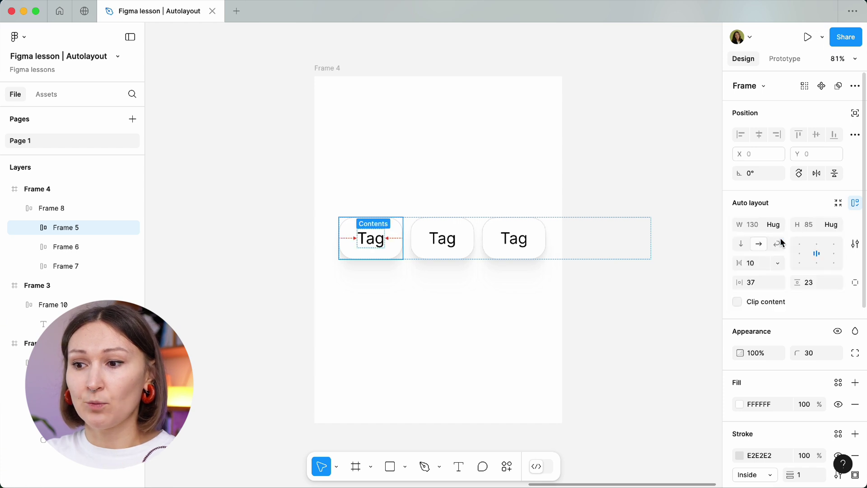
Resize the row of three tags so its width hugs its contents.
click(645, 232)
drag(651, 228, 619, 233)
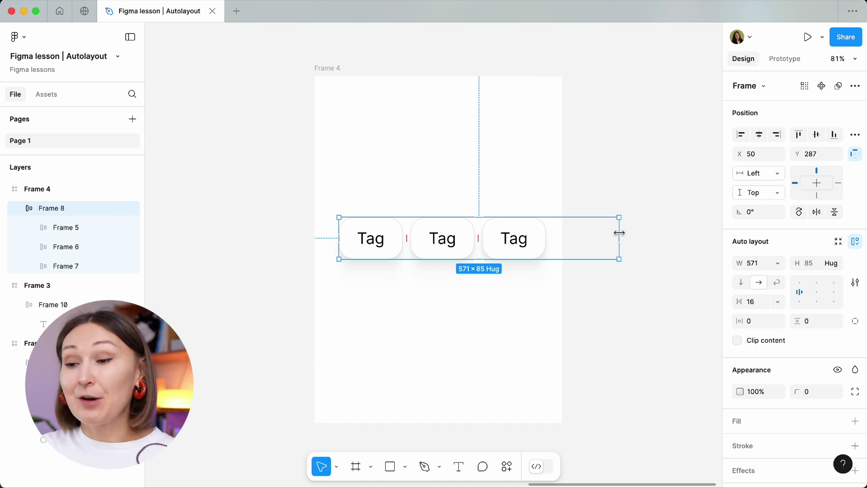
double_click(619, 233)
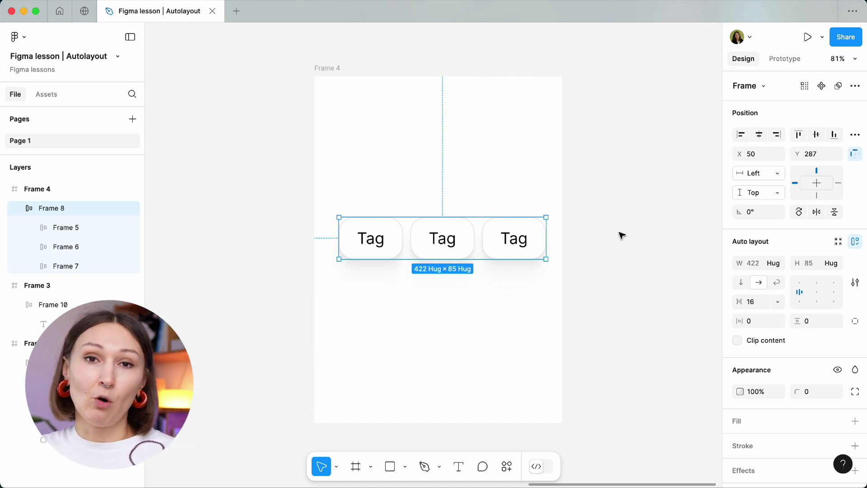
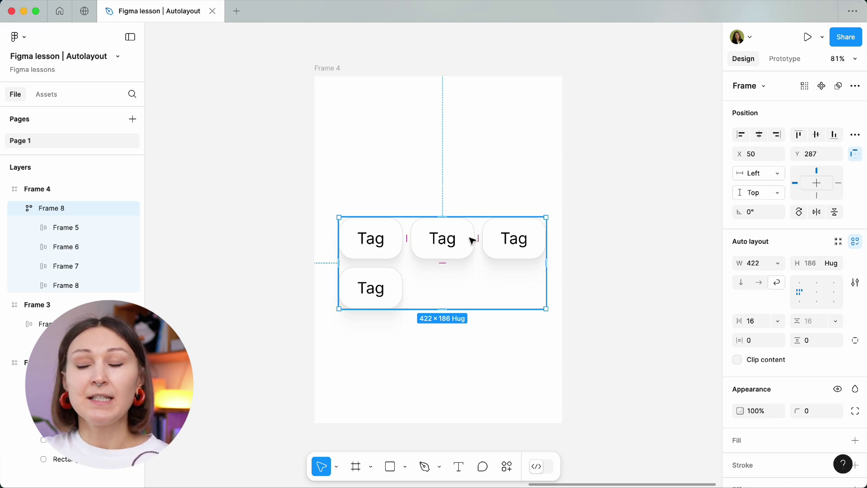
Widen Frame 4 to about 522 and constrain the wrapped tag container inside it to both left and right.
click(331, 68)
mouse_move(562, 149)
mouse_down()
mouse_move(514, 147)
mouse_move(567, 148)
mouse_up()
click(520, 236)
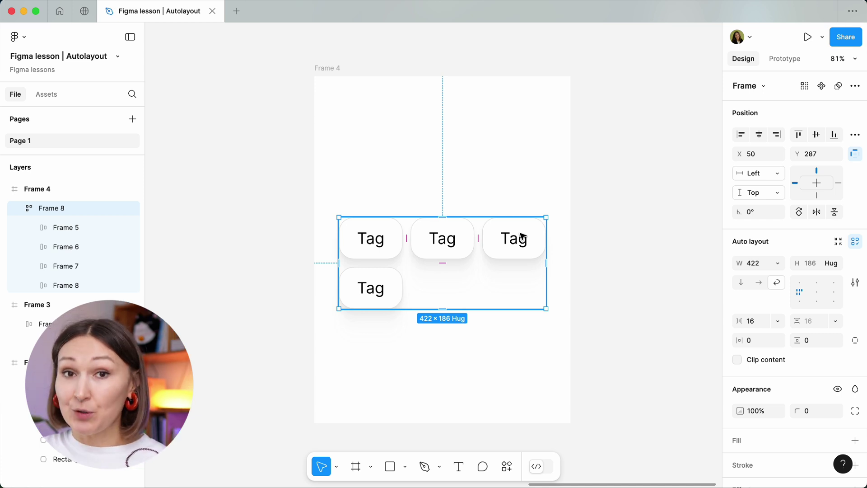
click(840, 183)
shift+click(795, 183)
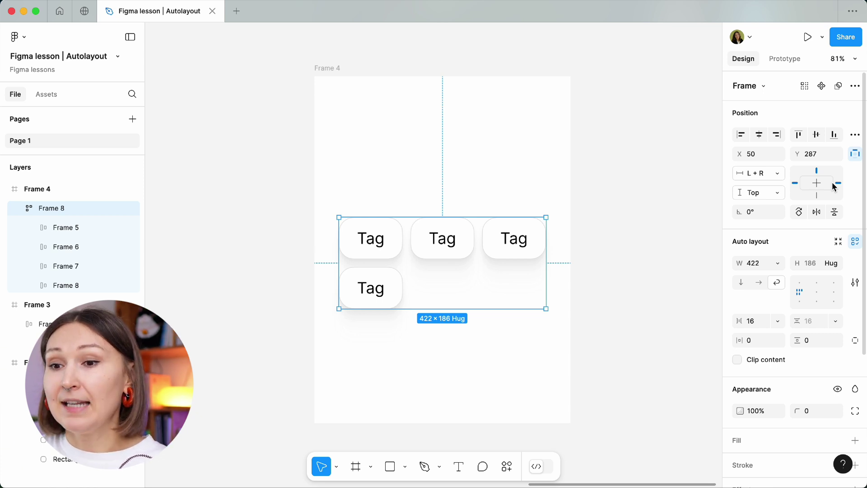
Widen Frame 4 to about 527 by moving its right edge.
click(328, 76)
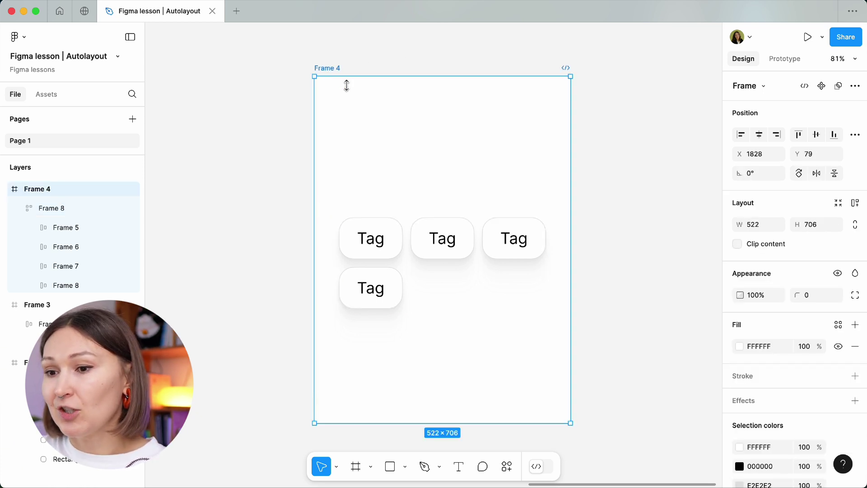
mouse_move(571, 174)
mouse_down()
mouse_move(480, 172)
mouse_move(661, 170)
mouse_move(573, 158)
mouse_up()
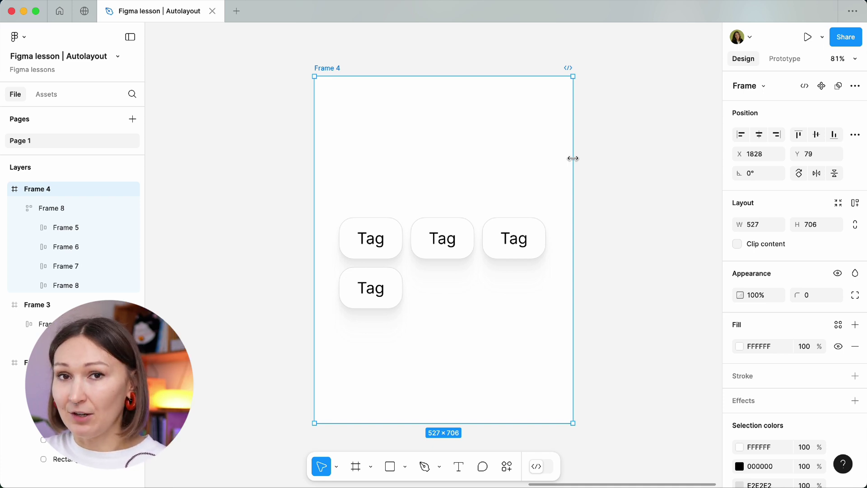
Align the tags in the wrapped container to the right, and switch them to center alignment.
click(509, 237)
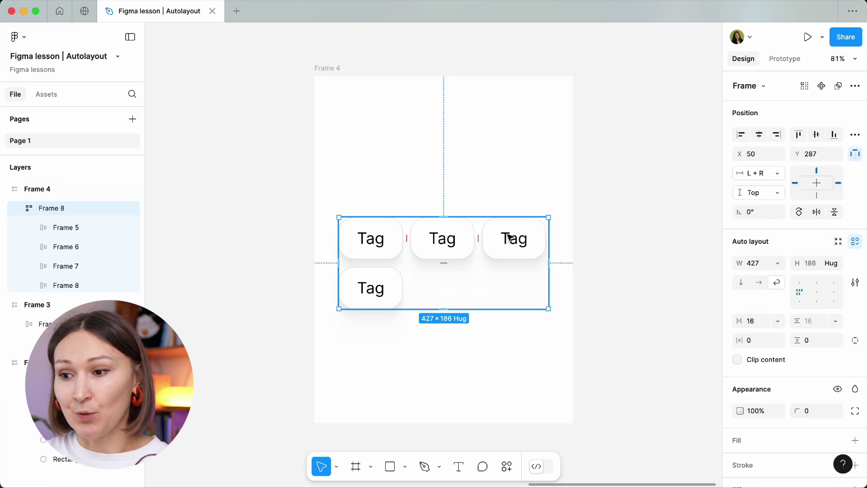
click(837, 291)
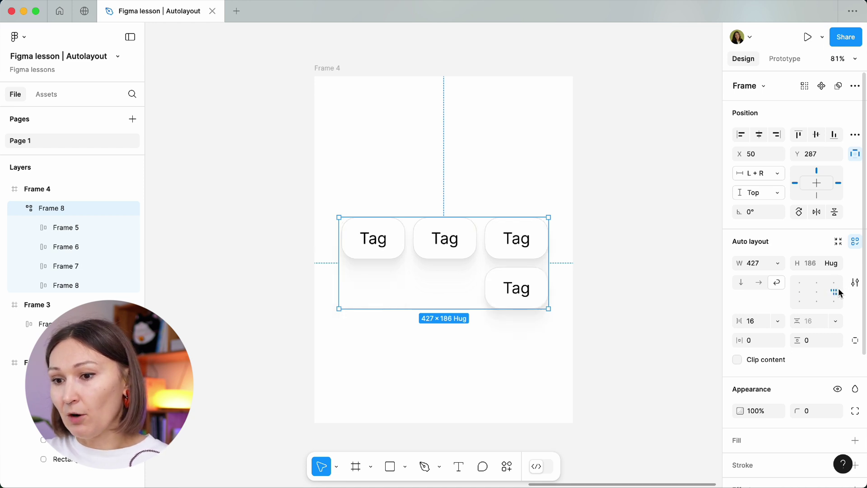
click(819, 292)
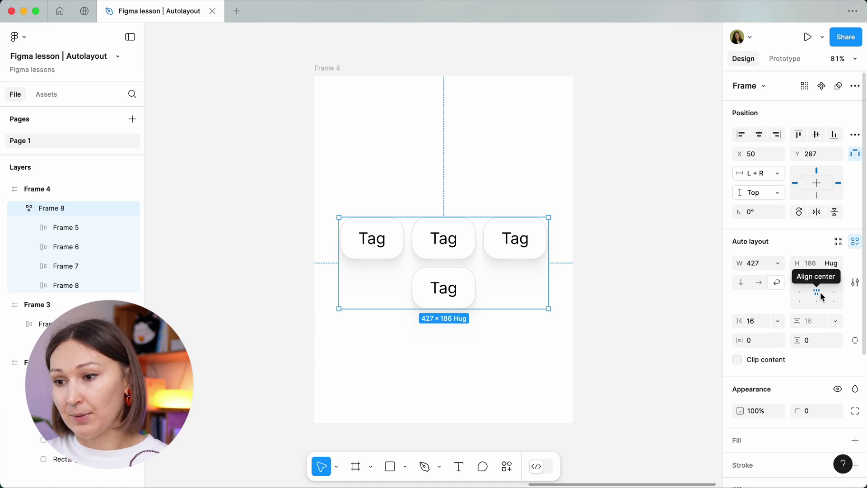
Try horizontal and vertical flow on the tag container, and return it to wrap with top-left alignment.
click(760, 282)
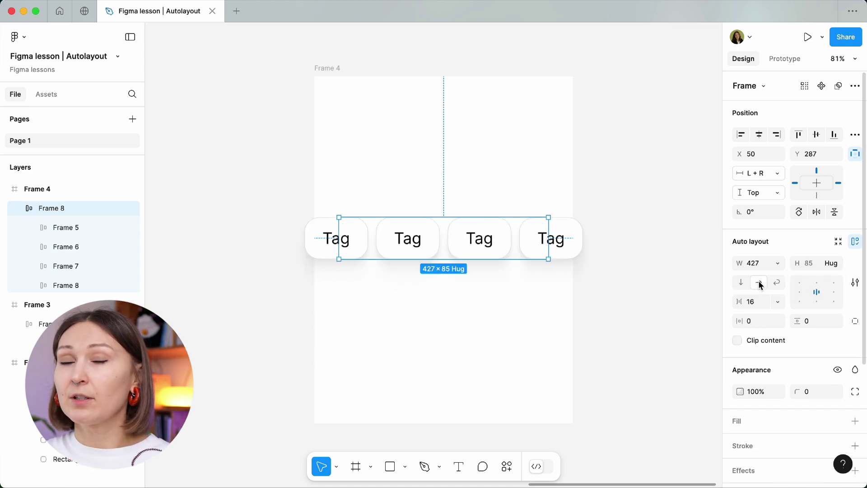
click(741, 282)
click(799, 284)
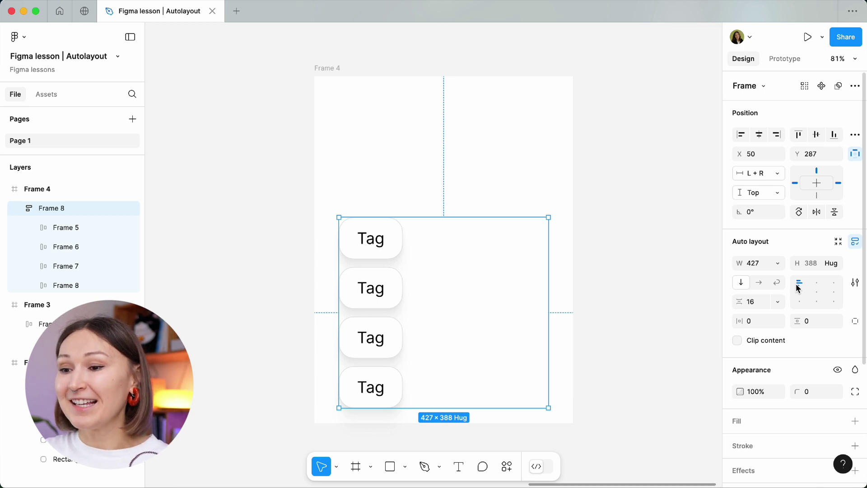
click(778, 284)
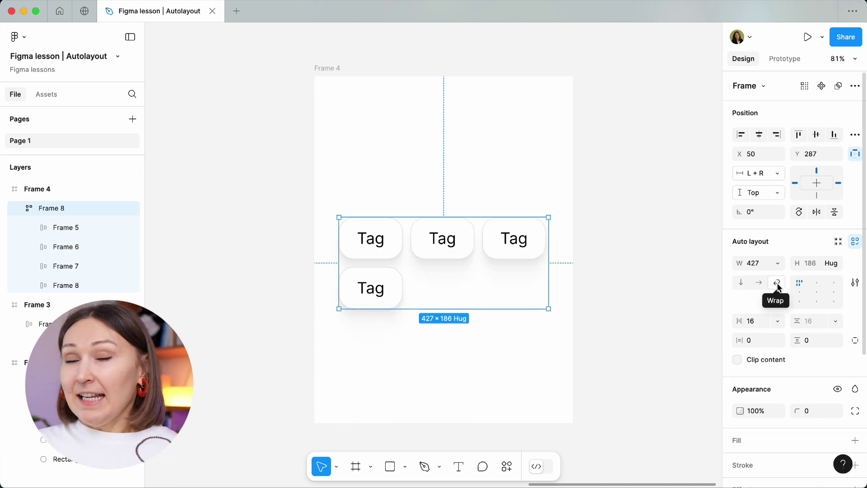
Examine the strokes and canvas stacking options in the tag container's auto layout settings.
click(855, 283)
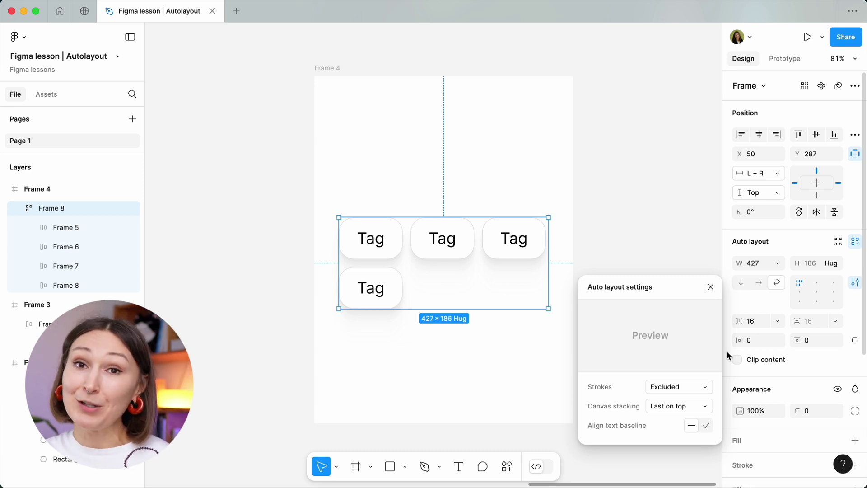
mouse_move(696, 388)
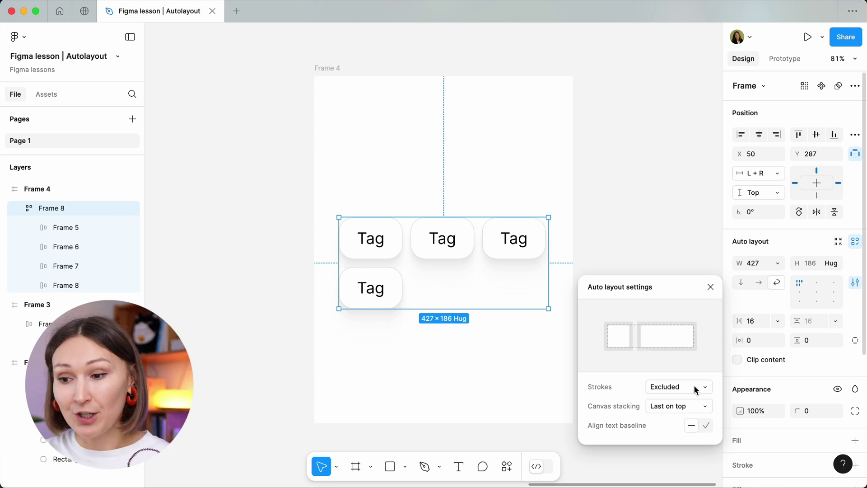
click(694, 388)
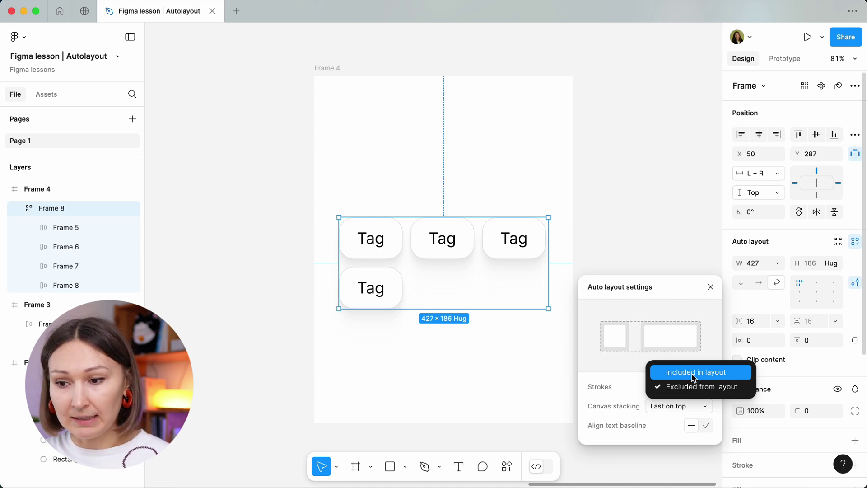
click(663, 411)
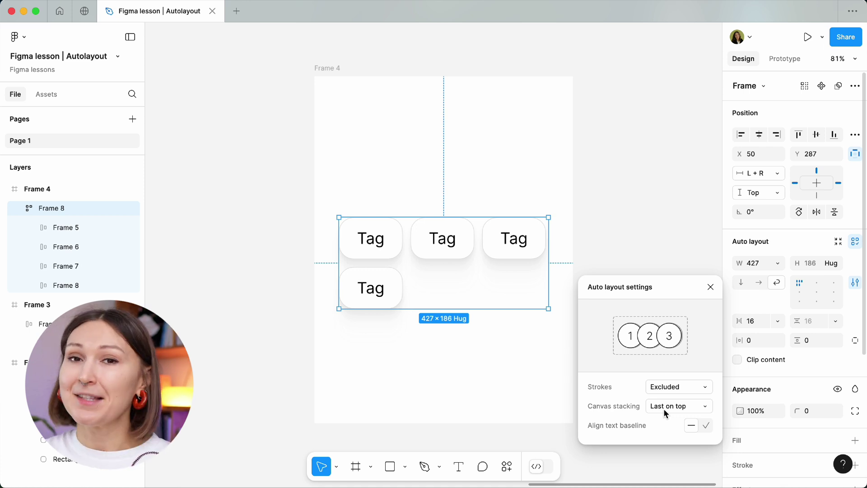
click(666, 412)
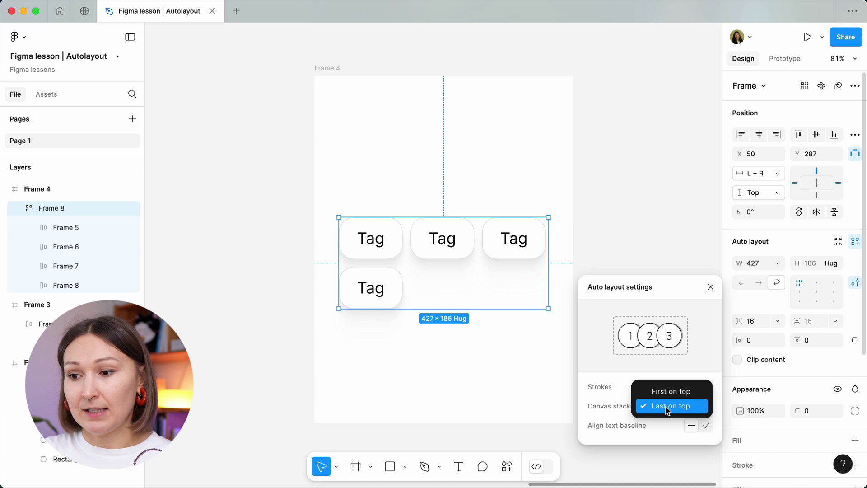
click(759, 324)
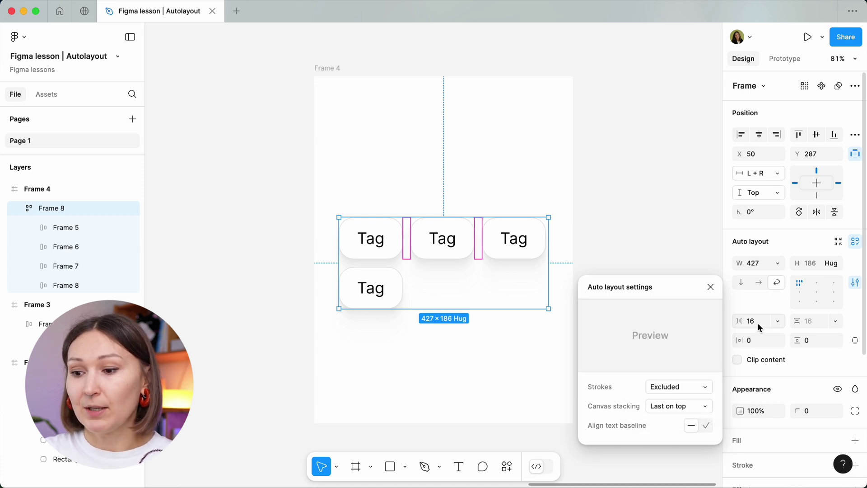
Set the horizontal gap between the wrapped tags to -16 so they overlap, and deselect the container.
click(760, 324)
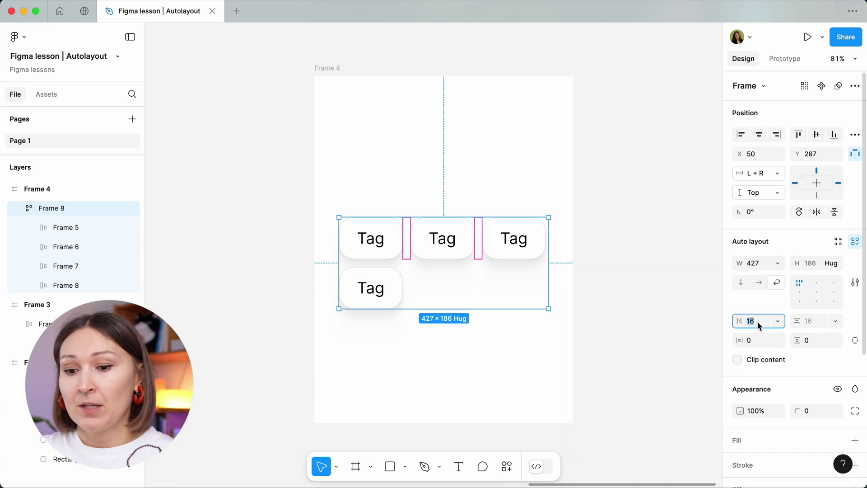
key(BackSpace)
text(-16)
key(Return)
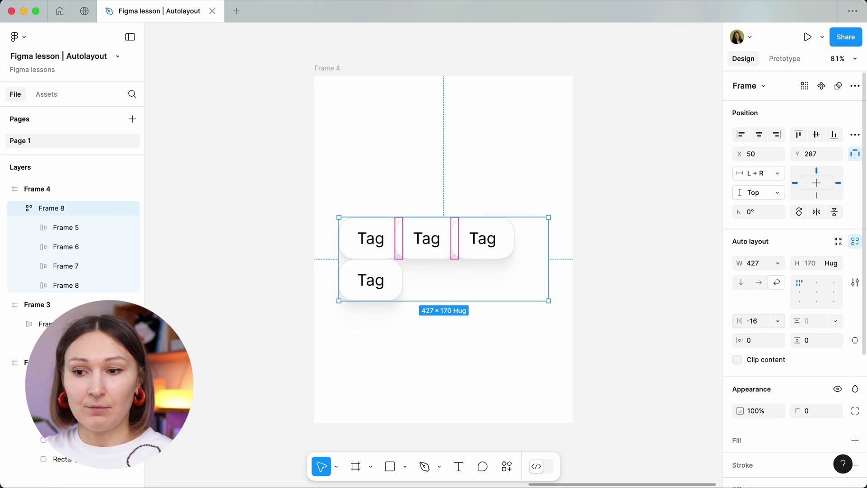
click(631, 250)
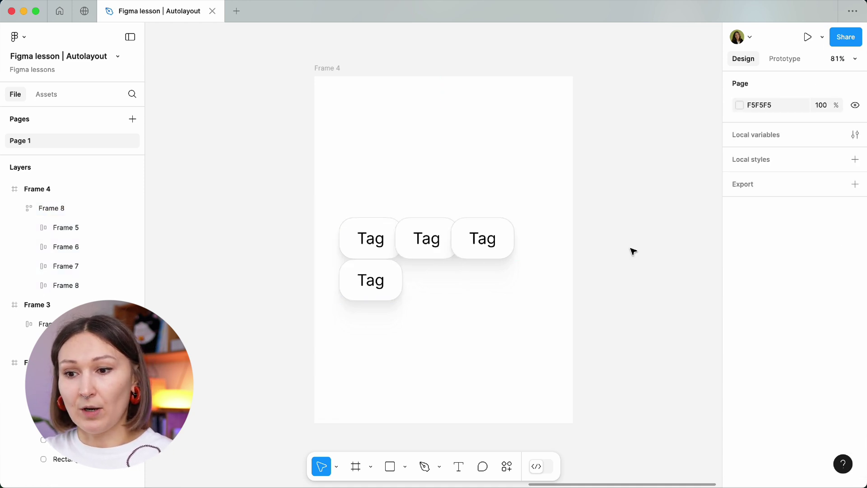
Open the tag container's auto layout settings and preview the text baseline alignment option.
click(492, 248)
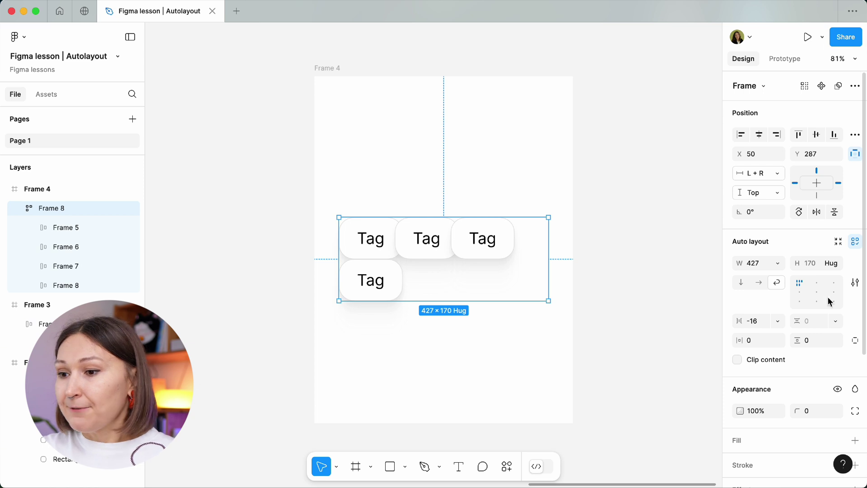
click(861, 288)
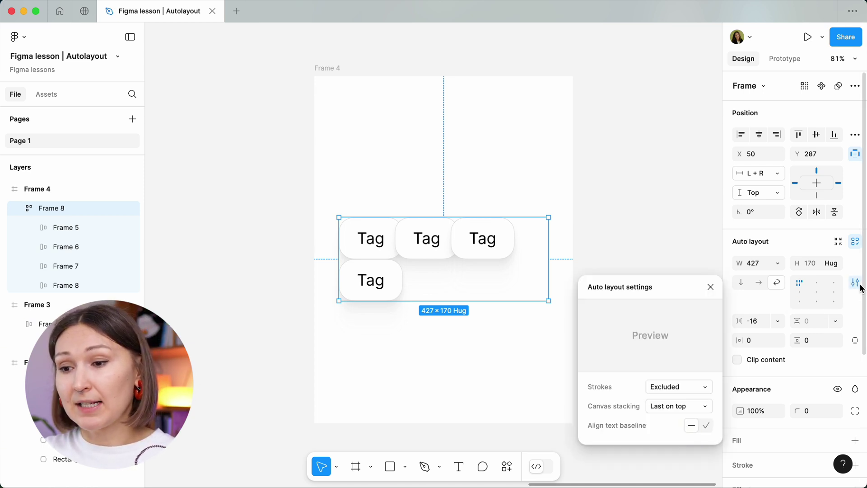
mouse_move(702, 430)
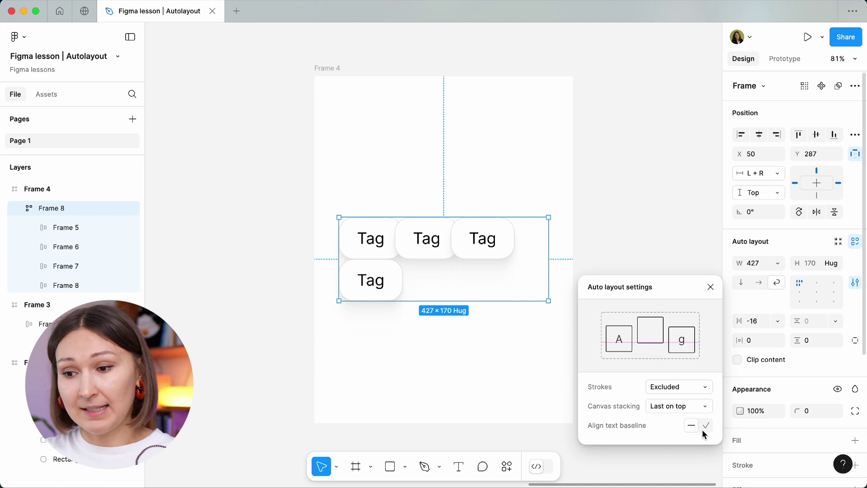